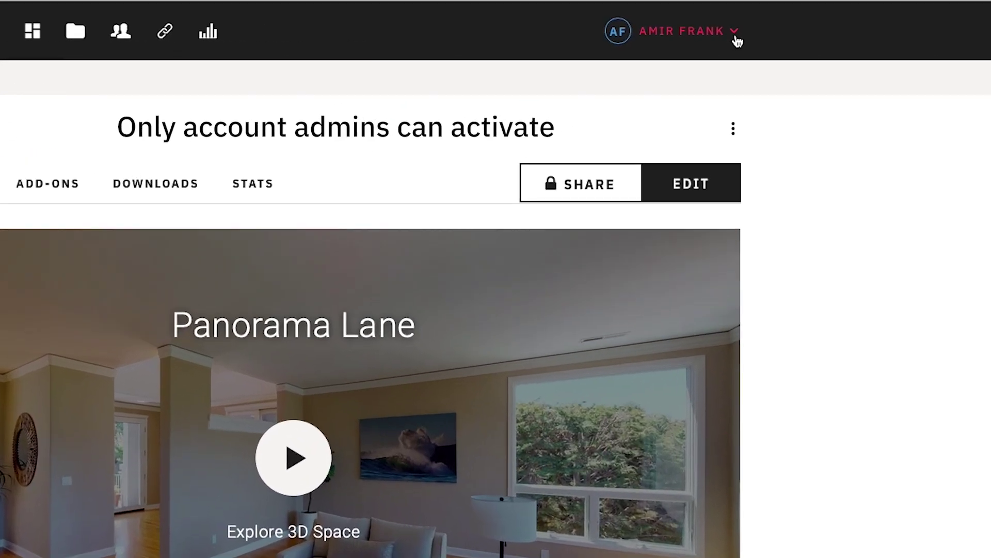
# Step: Turn on Blur Brush under account Settings > Manage, then open Panorama Lane in Workshop
pyautogui.click(709, 36)
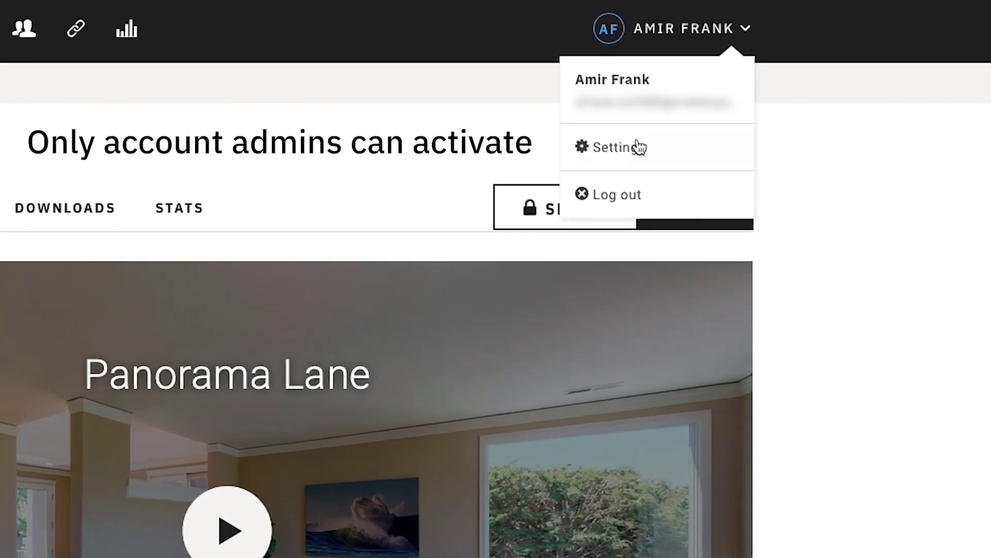
pyautogui.click(639, 147)
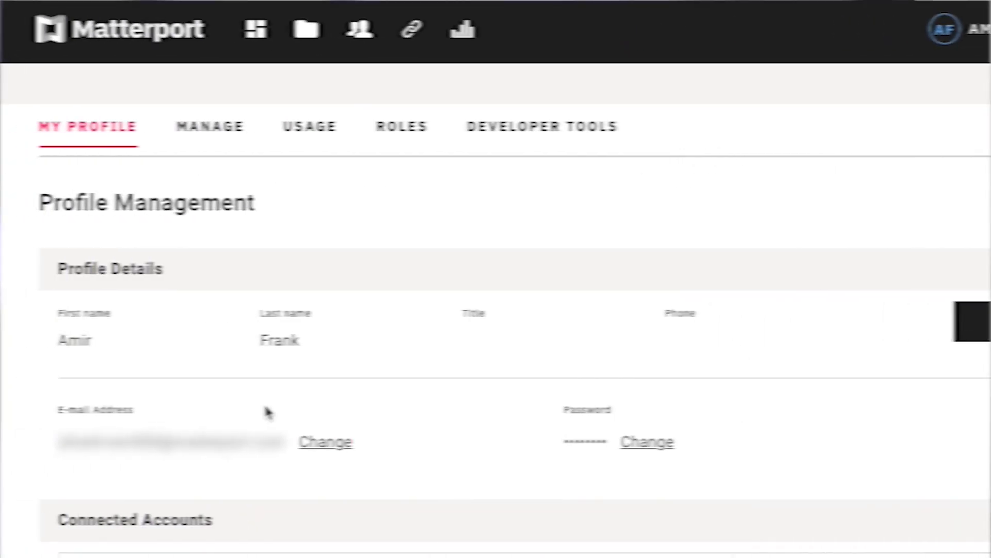
pyautogui.click(269, 130)
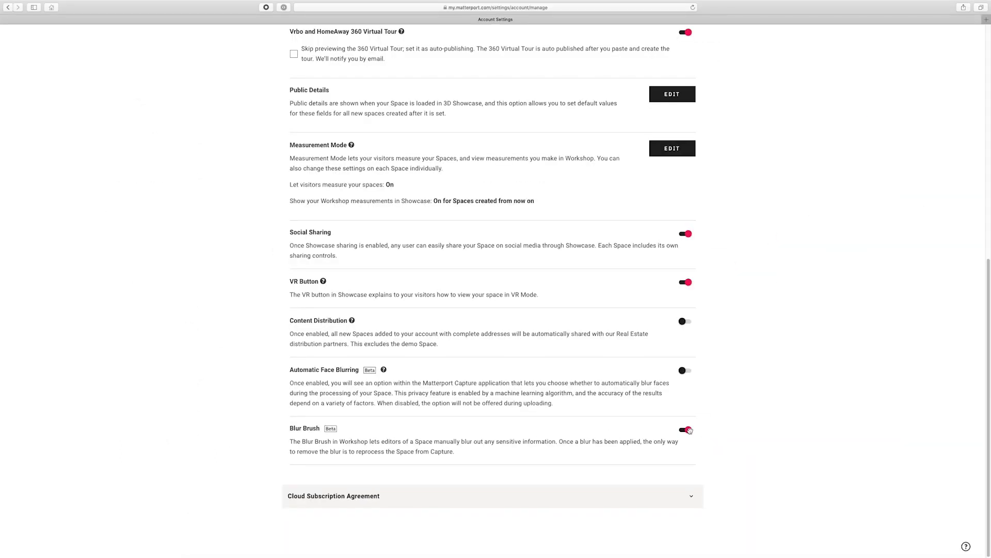
pyautogui.click(685, 430)
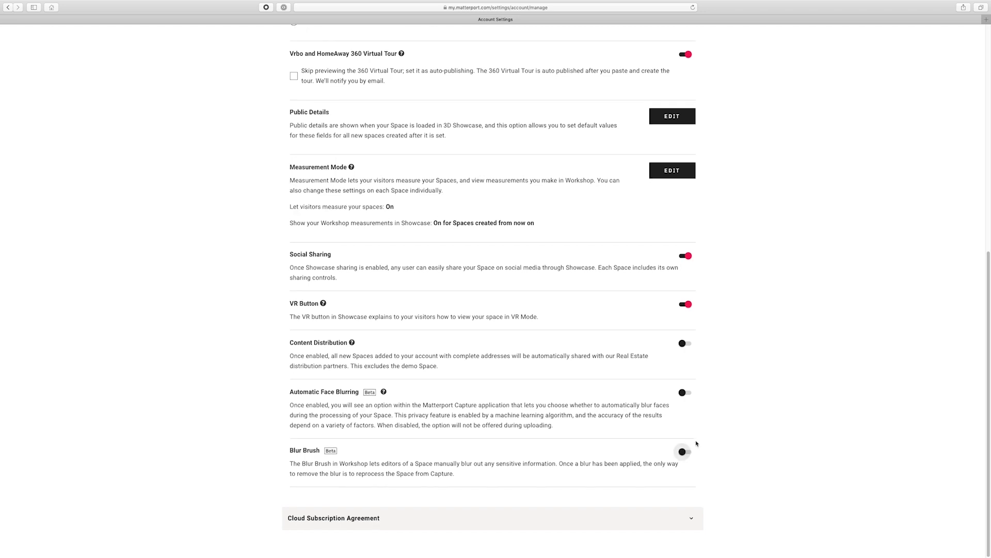
pyautogui.click(684, 451)
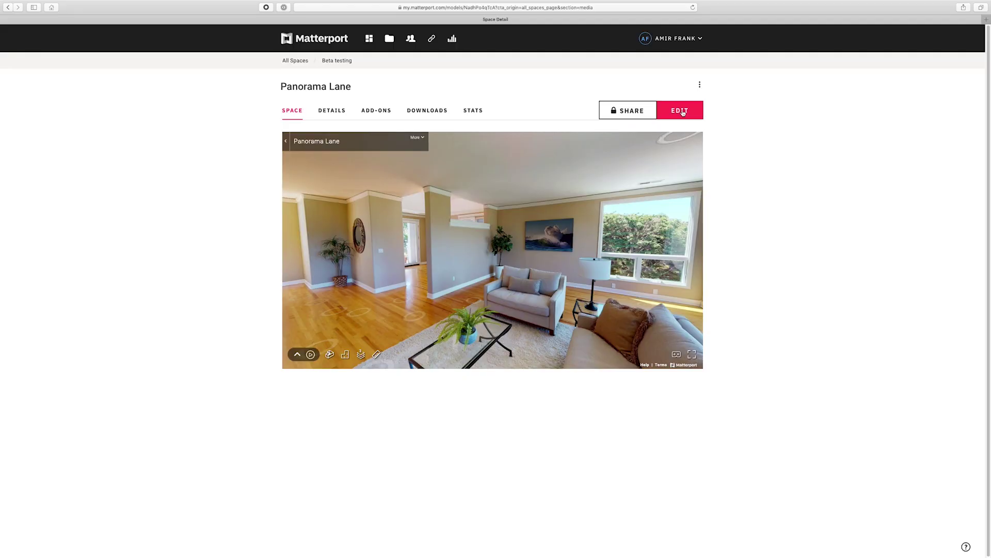
pyautogui.click(680, 111)
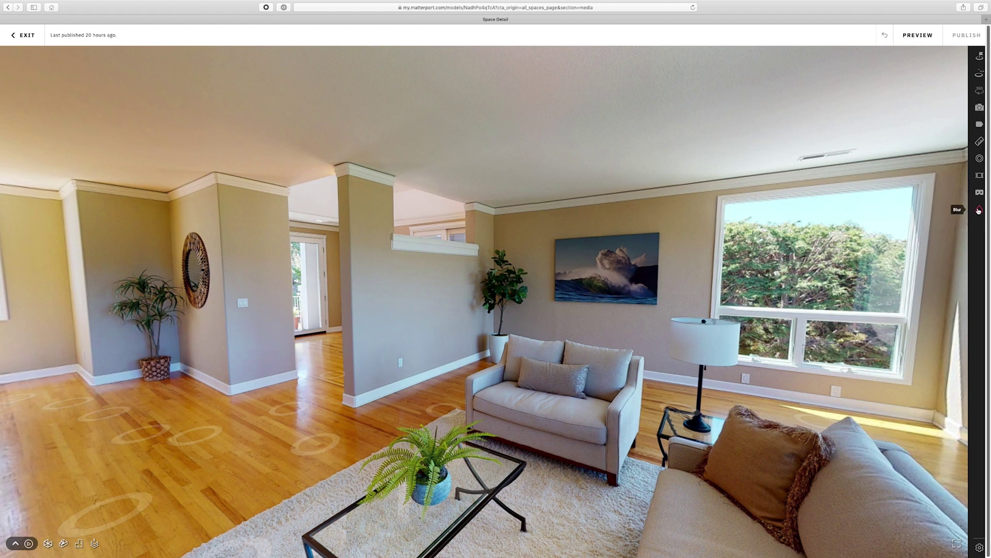
# Step: Open the Blur tool and walk through the tour until the wave painting is in view
pyautogui.click(980, 209)
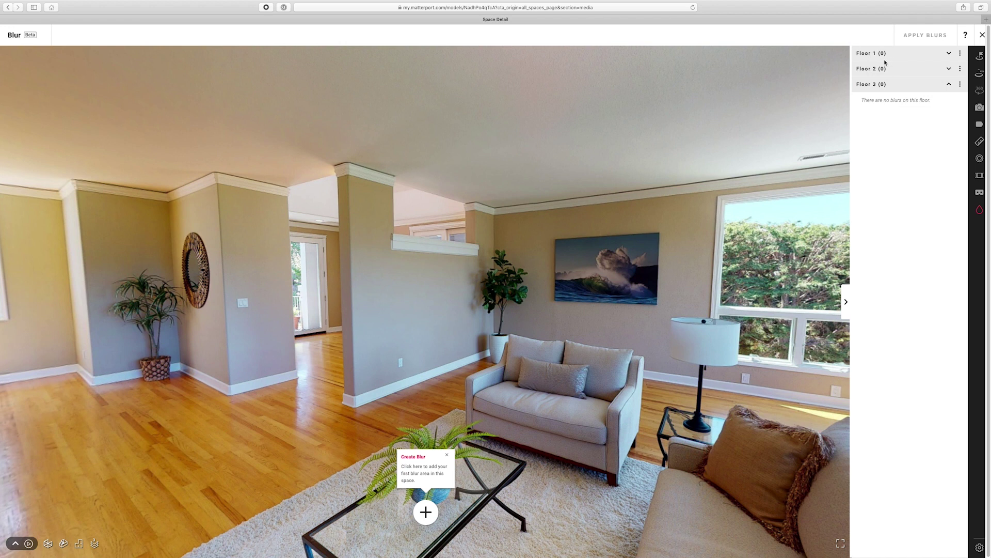
pyautogui.click(527, 294)
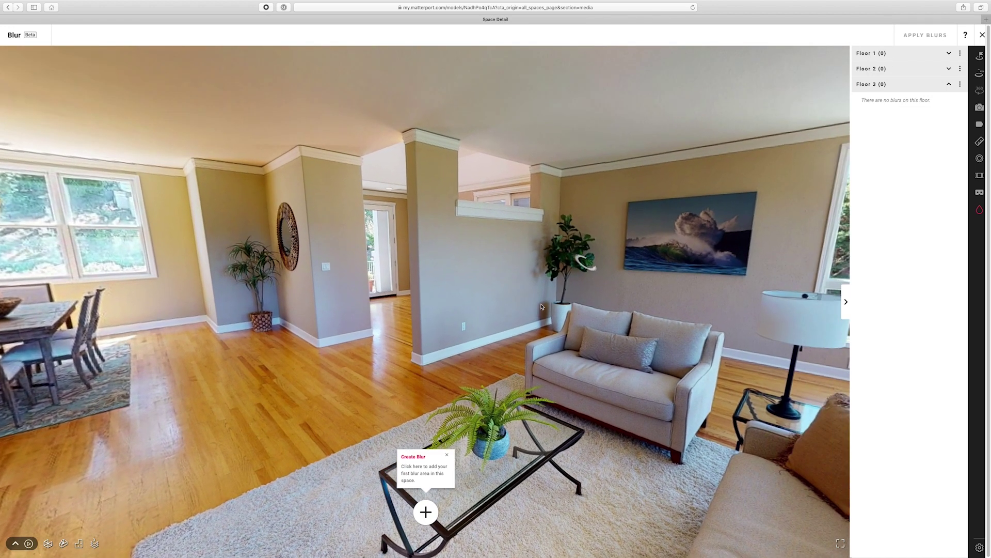
pyautogui.click(483, 378)
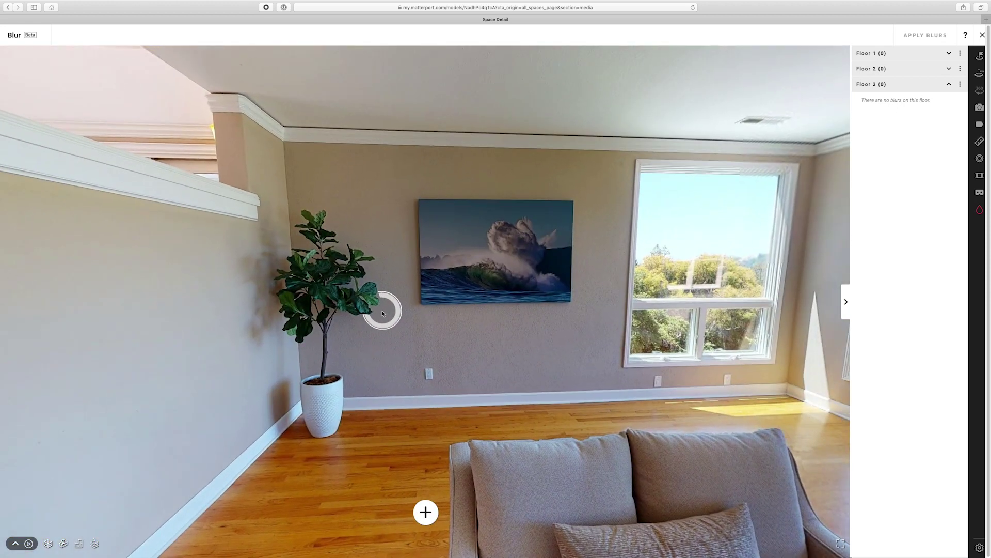
pyautogui.click(496, 347)
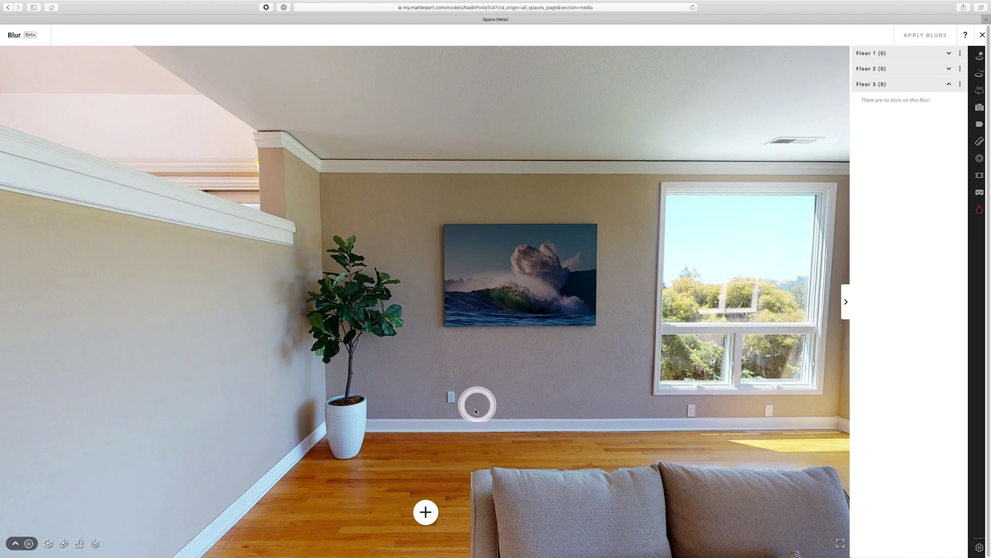
# Step: Start a new blur with brush size 44 and paint over the wave painting's centre
pyautogui.click(426, 513)
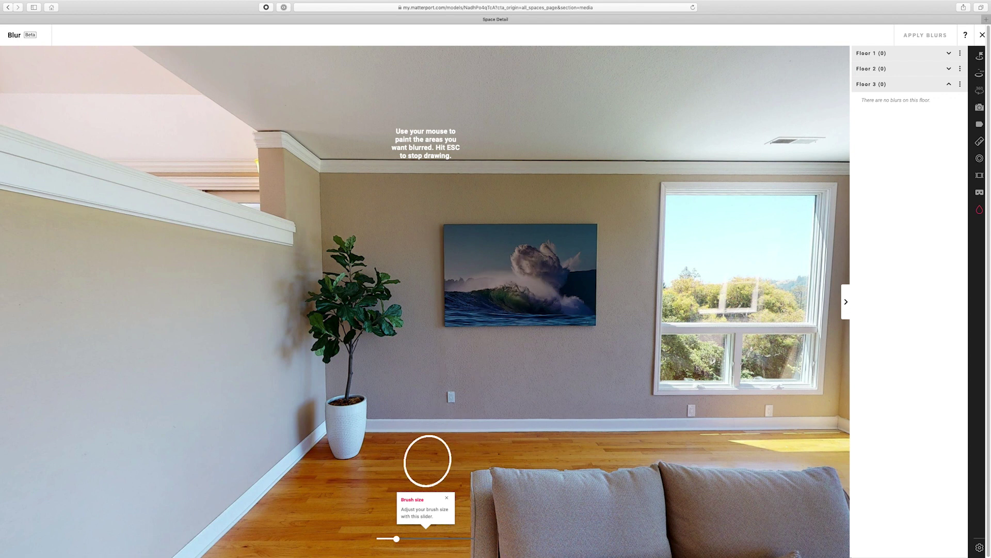
pyautogui.moveTo(396, 538); pyautogui.dragTo(419, 538)
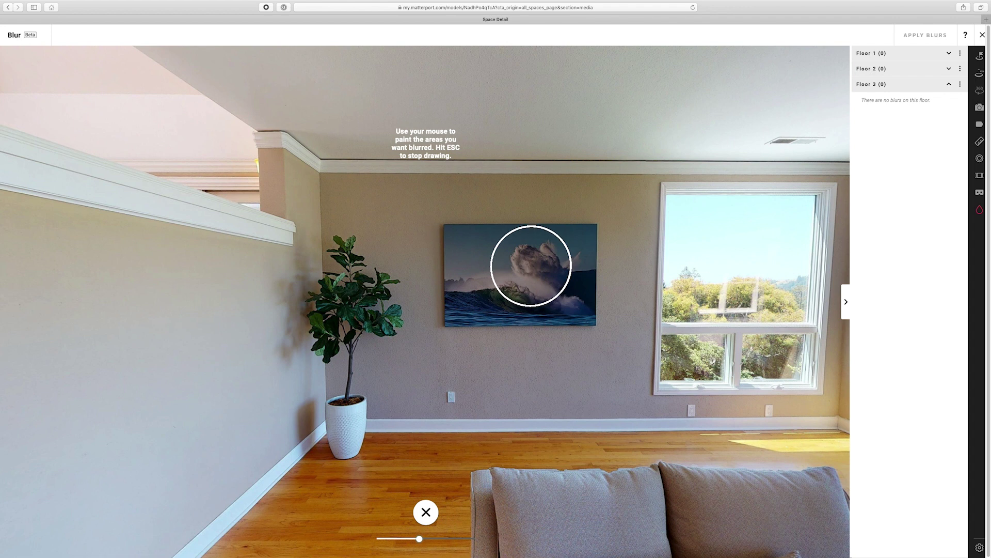
pyautogui.click(555, 266)
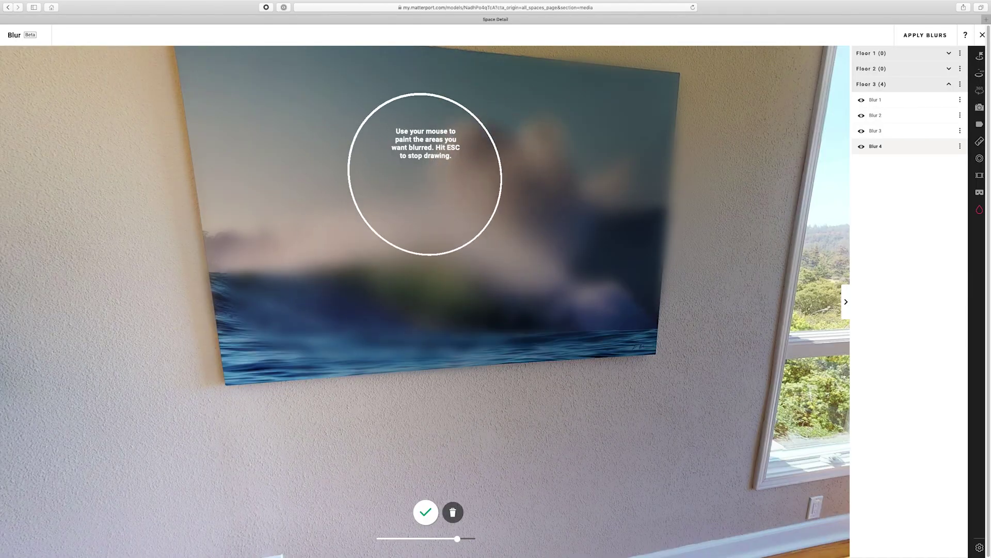
# Step: Paint blur strokes over the painting's lower-left waves and across its top
pyautogui.moveTo(381, 204)
pyautogui.mouseDown()
pyautogui.moveTo(268, 325)
pyautogui.moveTo(363, 295)
pyautogui.moveTo(504, 282)
pyautogui.moveTo(545, 212)
pyautogui.moveTo(519, 154)
pyautogui.moveTo(500, 179)
pyautogui.moveTo(591, 205)
pyautogui.moveTo(604, 239)
pyautogui.moveTo(532, 323)
pyautogui.moveTo(454, 249)
pyautogui.moveTo(1, 249)
pyautogui.moveTo(441, 247)
pyautogui.moveTo(368, 248)
pyautogui.mouseUp()
pyautogui.press('Escape')
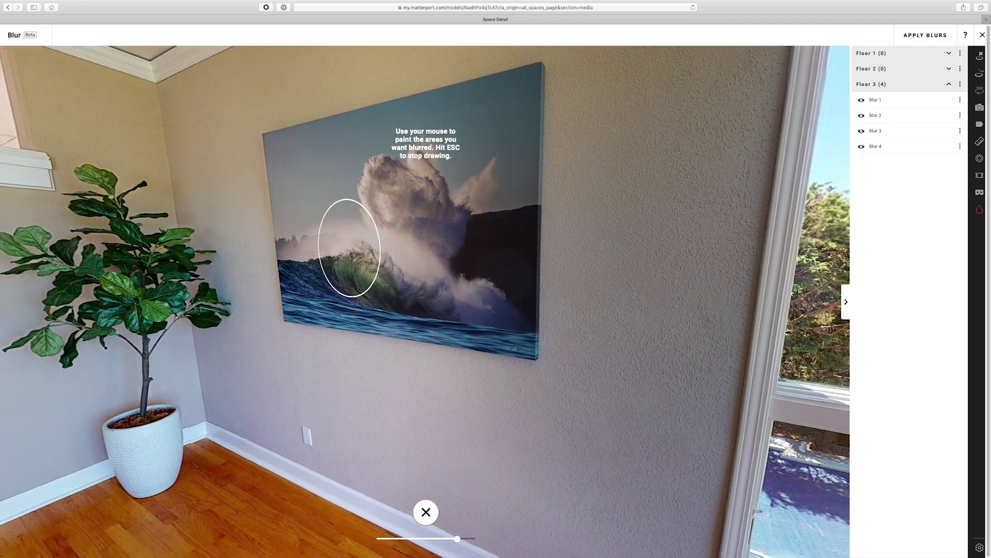
pyautogui.moveTo(467, 148)
pyautogui.mouseDown()
pyautogui.moveTo(305, 173)
pyautogui.moveTo(317, 262)
pyautogui.moveTo(486, 300)
pyautogui.moveTo(499, 264)
pyautogui.moveTo(498, 212)
pyautogui.moveTo(448, 188)
pyautogui.moveTo(381, 186)
pyautogui.moveTo(334, 226)
pyautogui.moveTo(345, 264)
pyautogui.moveTo(364, 273)
pyautogui.moveTo(386, 232)
pyautogui.moveTo(427, 217)
pyautogui.moveTo(428, 255)
pyautogui.mouseUp()
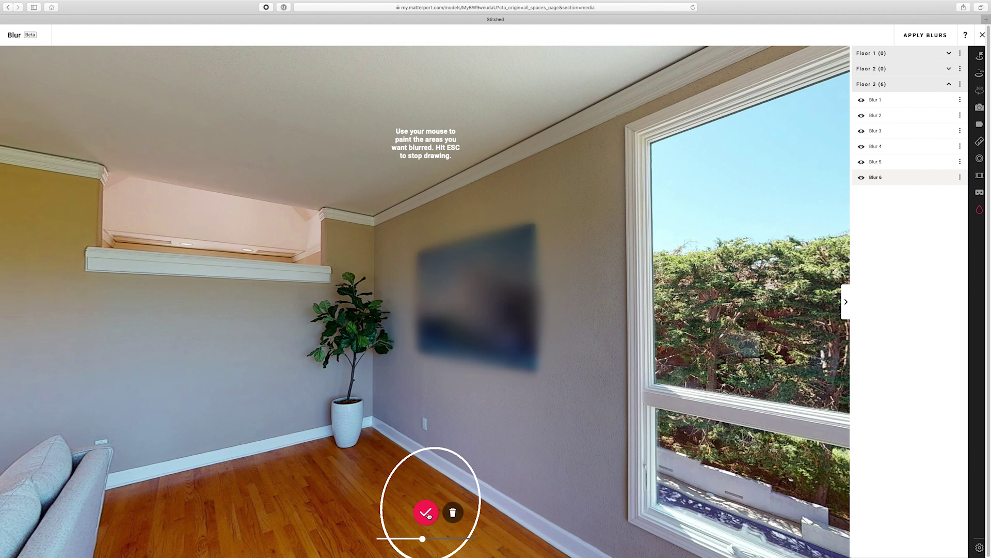
# Step: Save the new blur, then review Blurs 3, 2 and 1 on Floor 3
pyautogui.click(426, 513)
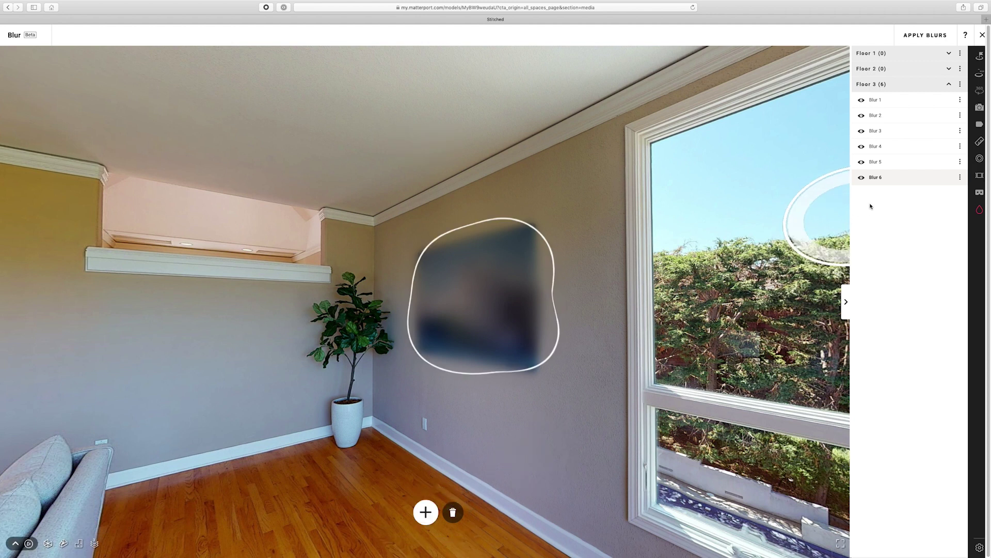
pyautogui.click(892, 134)
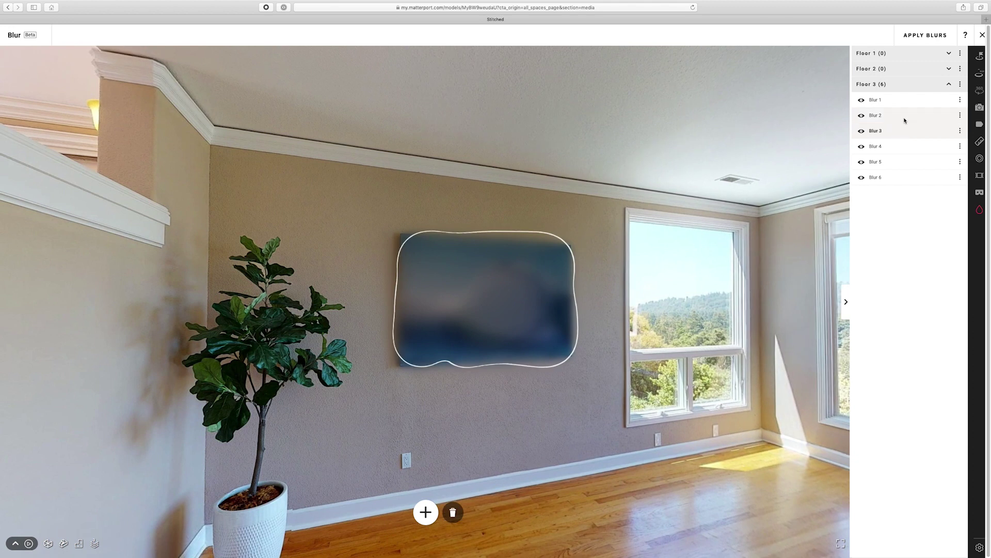
pyautogui.click(905, 119)
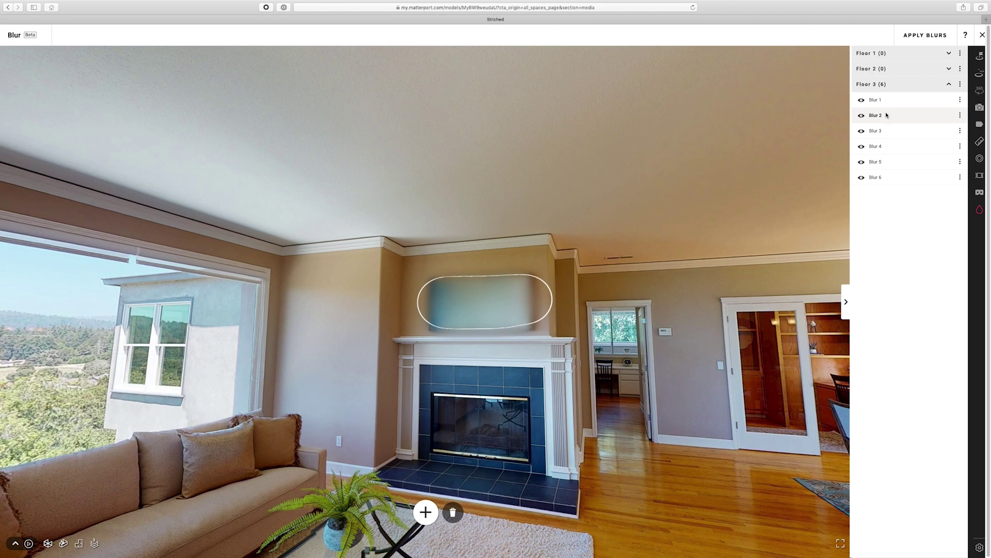
pyautogui.click(899, 100)
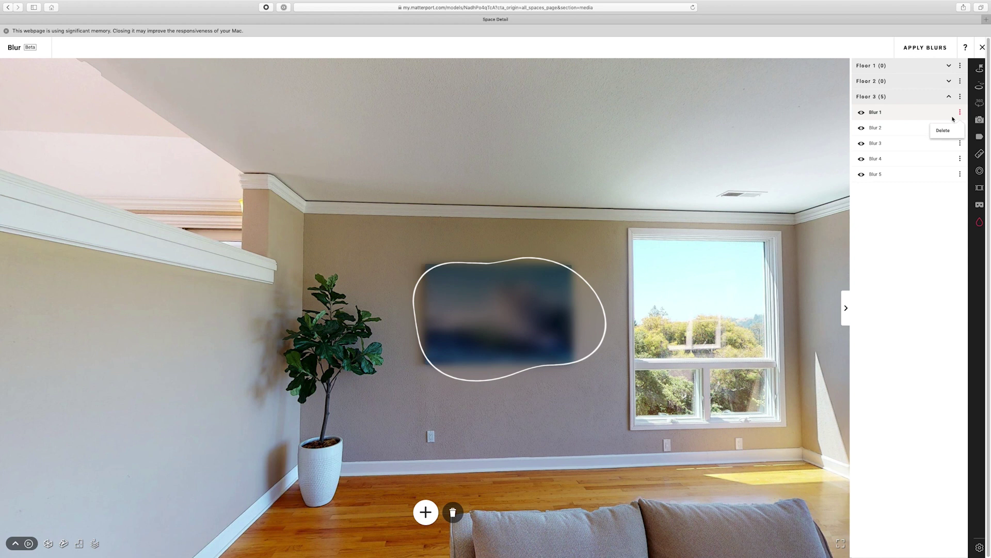
# Step: Delete Blur 3 and Blur 4 from the painting
pyautogui.click(887, 145)
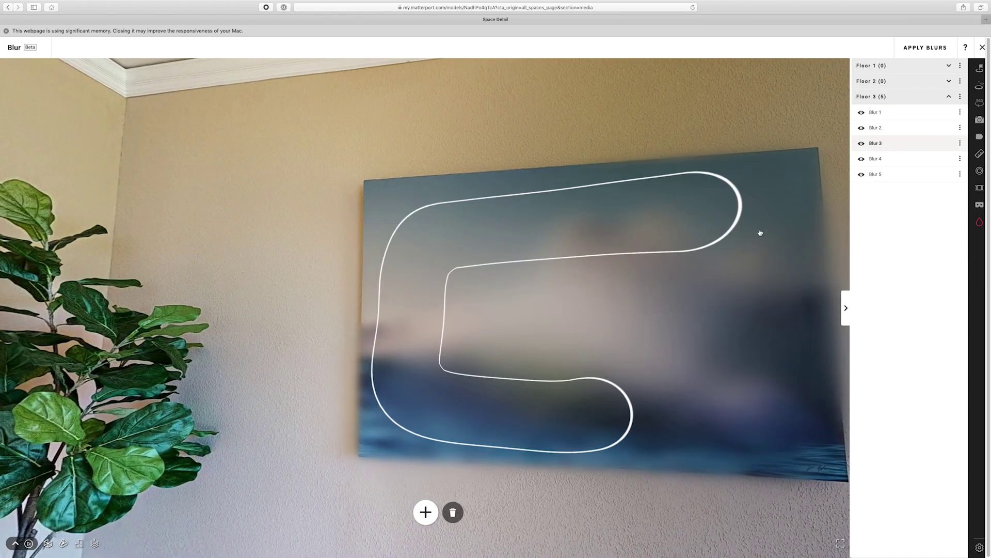
pyautogui.click(453, 512)
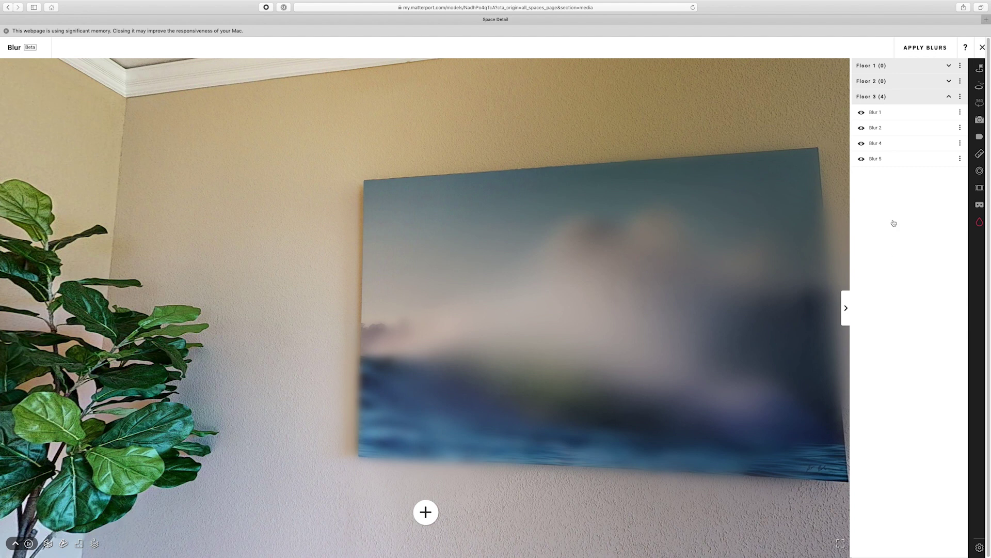
pyautogui.click(889, 144)
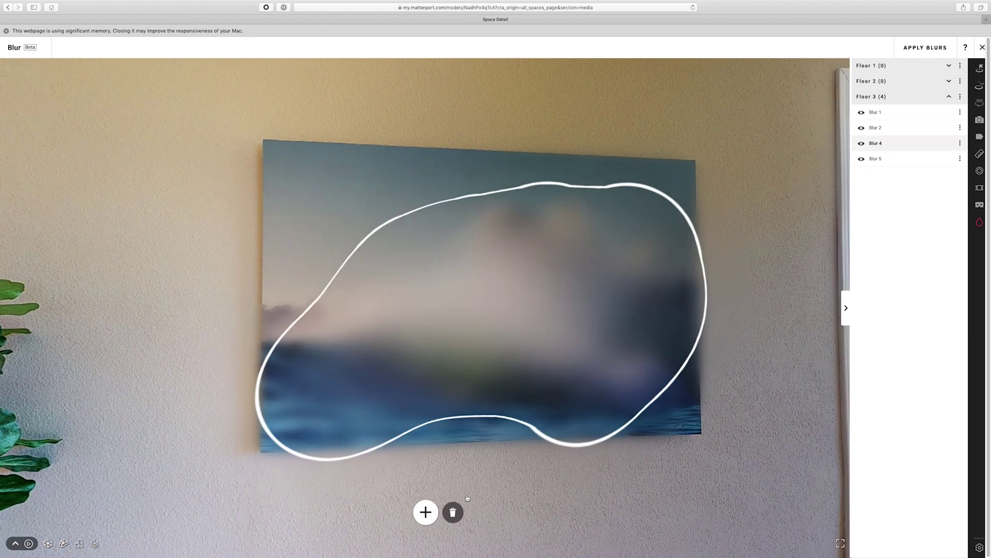
pyautogui.click(454, 513)
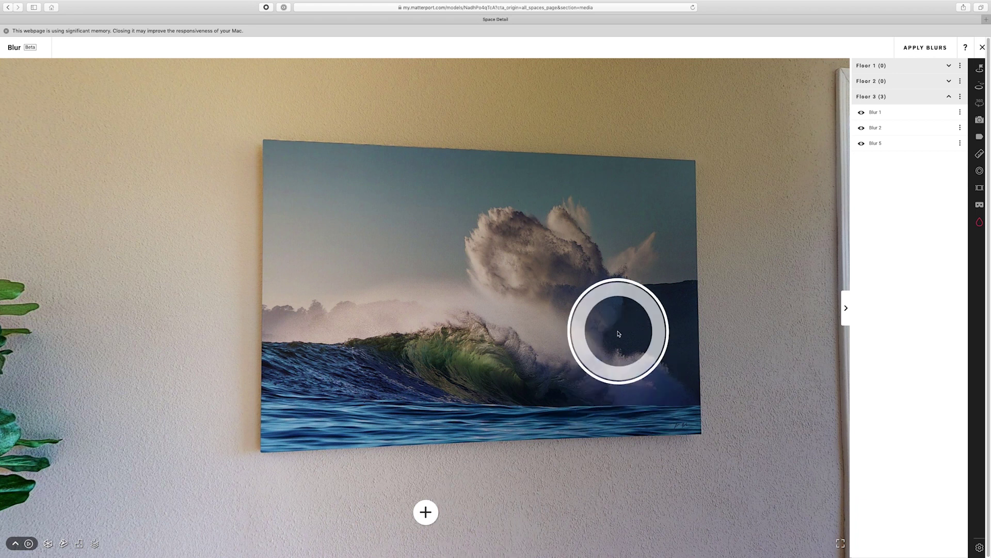
# Step: Paint a new mid-size-brush blur across the right side of the wave photo
pyautogui.click(426, 512)
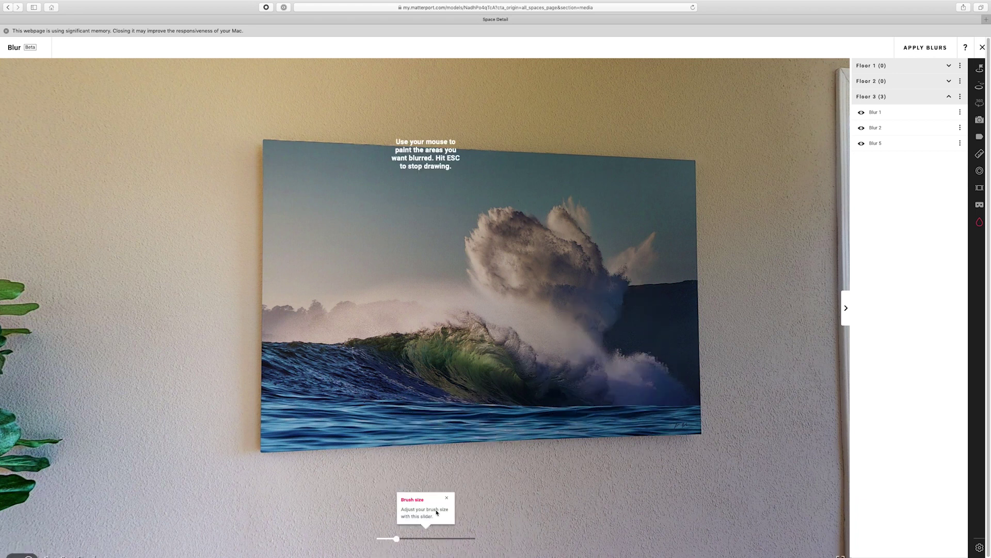
pyautogui.moveTo(396, 538); pyautogui.dragTo(426, 538)
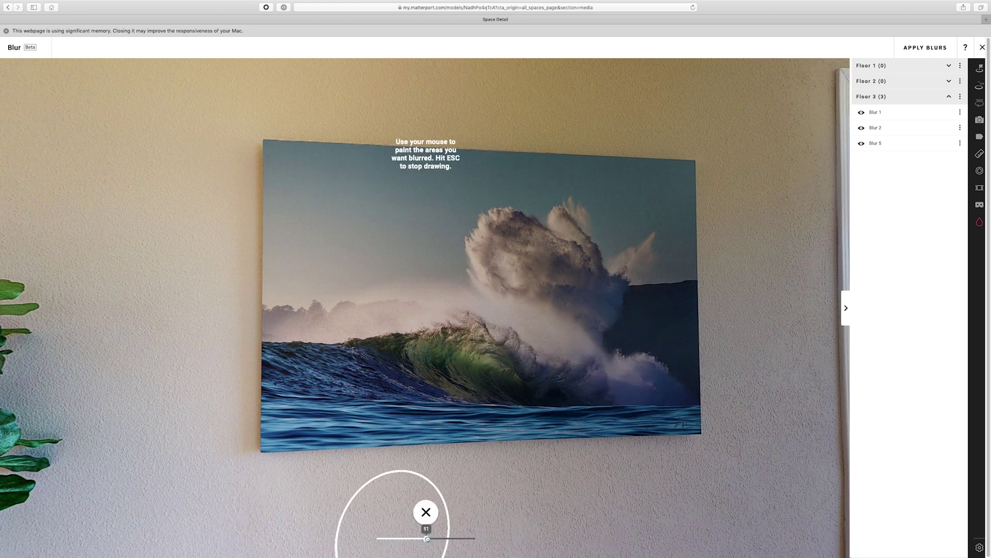
pyautogui.moveTo(636, 384)
pyautogui.mouseDown()
pyautogui.moveTo(661, 348)
pyautogui.moveTo(660, 186)
pyautogui.moveTo(478, 201)
pyautogui.moveTo(296, 197)
pyautogui.moveTo(299, 332)
pyautogui.mouseUp()
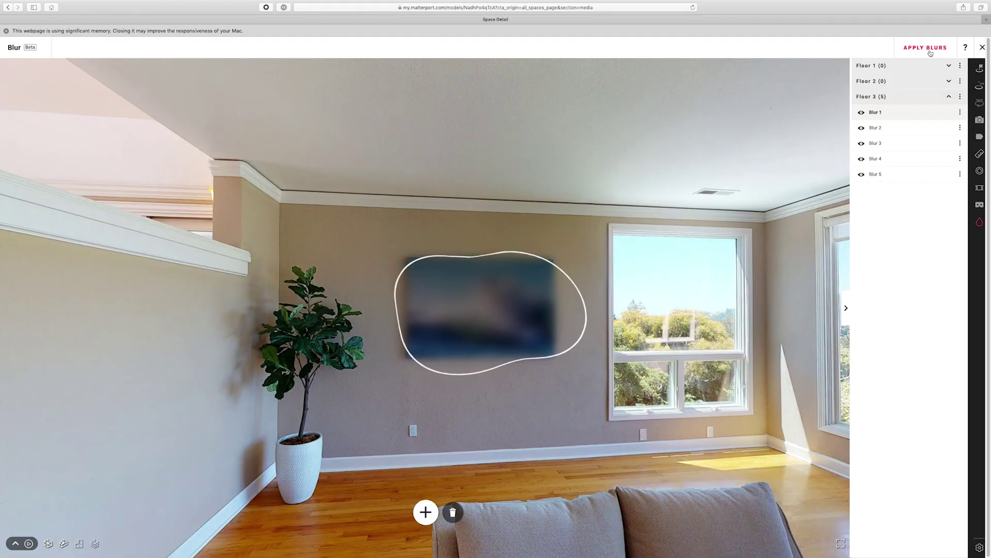
# Step: Request applying all 5 blurs to the space via APPLY BLURS
pyautogui.click(931, 48)
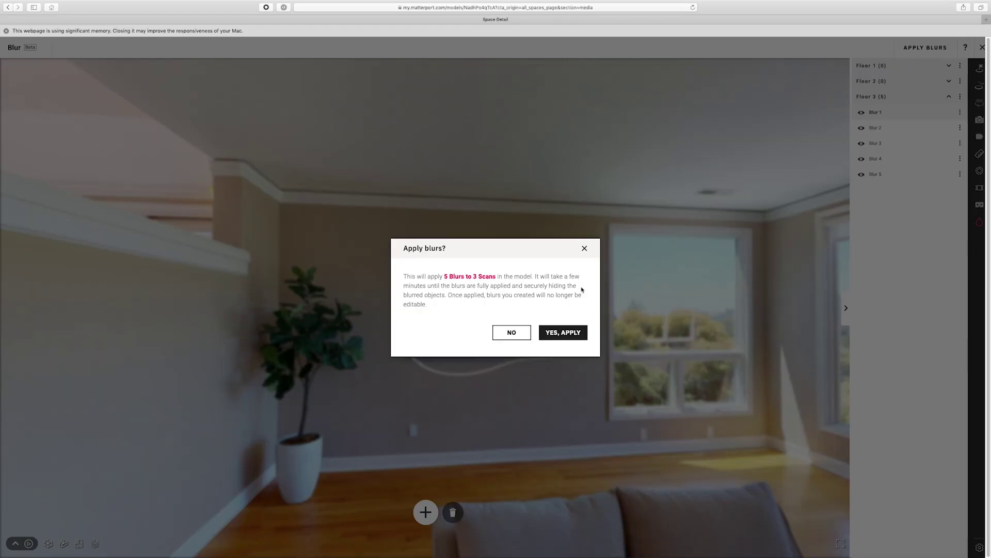
# Step: Confirm applying the blurs, then preview the tour from its start location
pyautogui.click(511, 333)
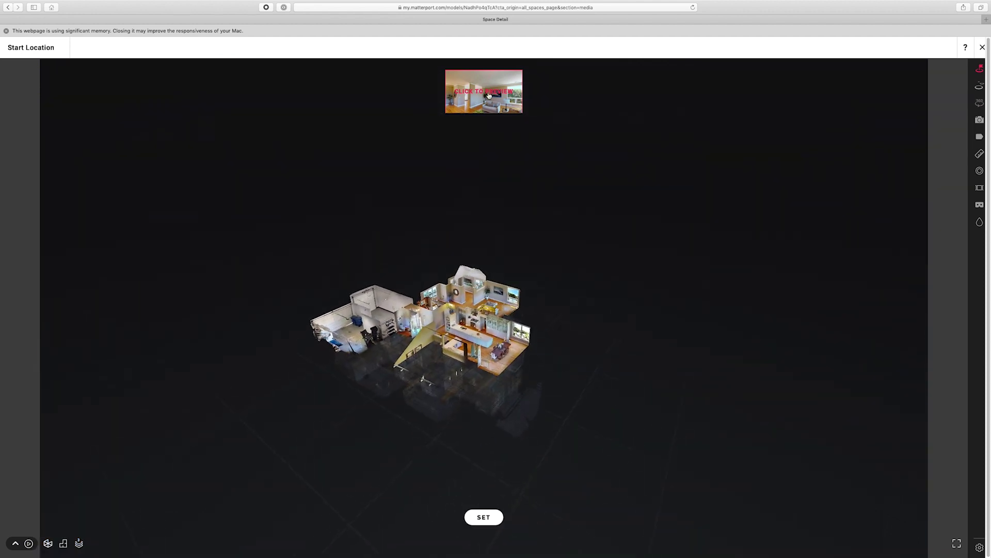
pyautogui.click(489, 95)
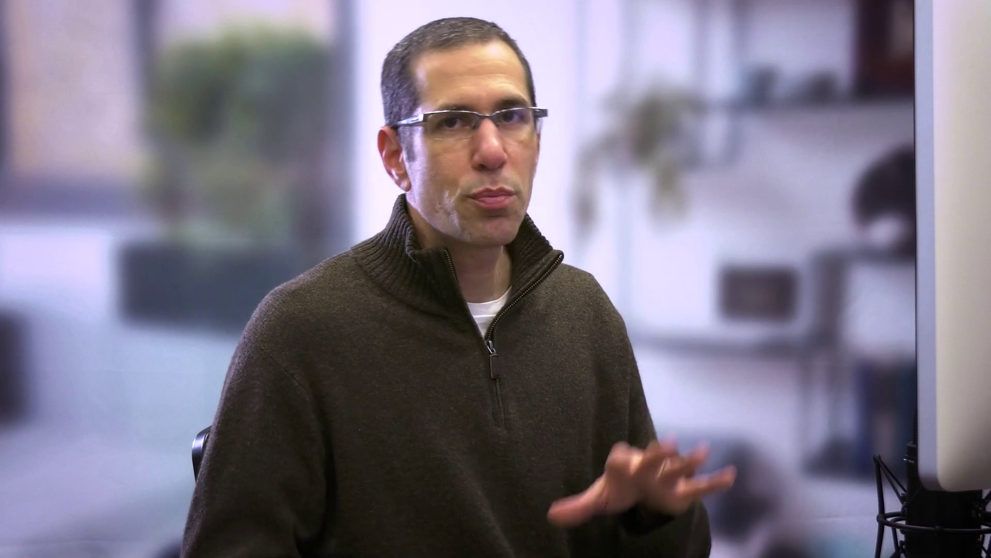